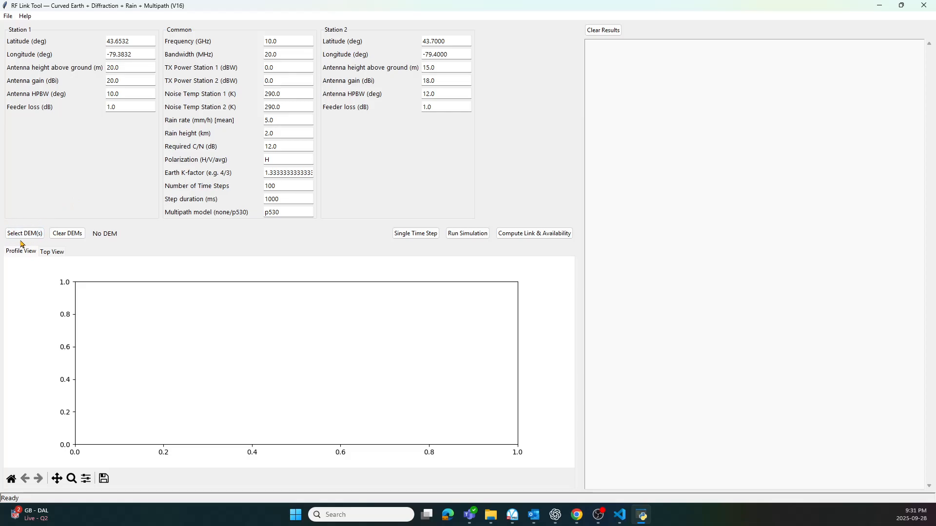
{"action": "left_click_drag", "start_coordinate": [288, 213], "coordinate": [261, 216]}
{"action": "left_click_drag", "start_coordinate": [263, 131], "coordinate": [286, 140]}
{"action": "left_click", "coordinate": [286, 132]}
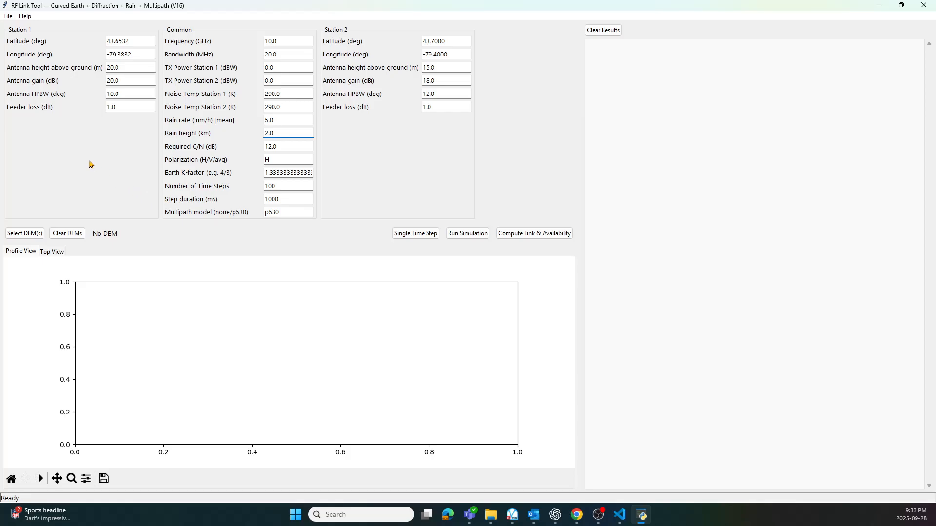
Set Station 1's longitude to -79.9, antenna gain to 50 dBi and antenna HPBW to 0.5 degrees.
{"action": "left_click", "coordinate": [136, 55]}
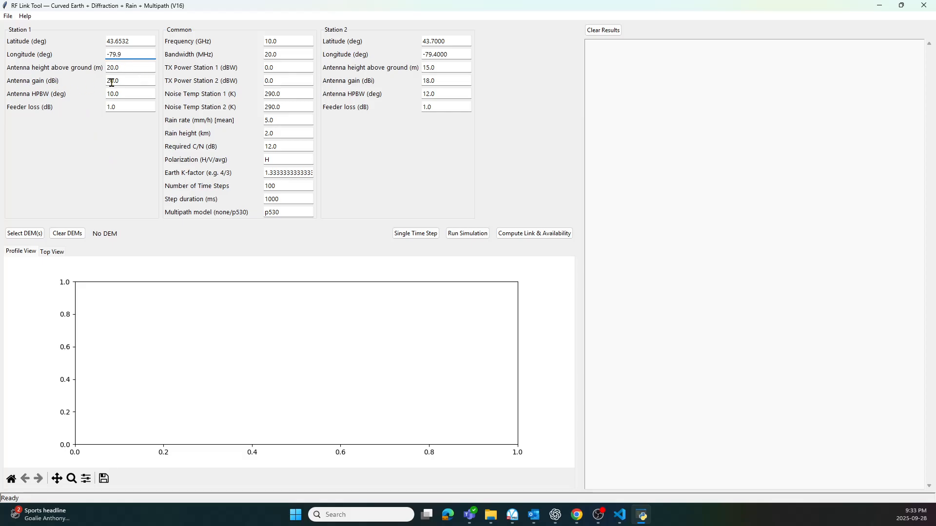
{"action": "left_click_drag", "start_coordinate": [127, 80], "coordinate": [84, 85]}
{"action": "type", "text": "50"}
{"action": "left_click_drag", "start_coordinate": [122, 105], "coordinate": [63, 127]}
{"action": "type", "text": "0."}
Set Station 2's antenna gain to 50 dBi, HPBW to 0.5 degrees and antenna height above ground to 30 m.
{"action": "left_click", "coordinate": [445, 81]}
{"action": "type", "text": "50"}
{"action": "left_click", "coordinate": [446, 98]}
{"action": "type", "text": "0."}
{"action": "left_click", "coordinate": [440, 68]}
{"action": "type", "text": "30"}
Set Station 1's antenna height above ground to 40 m.
{"action": "double_click", "coordinate": [131, 70]}
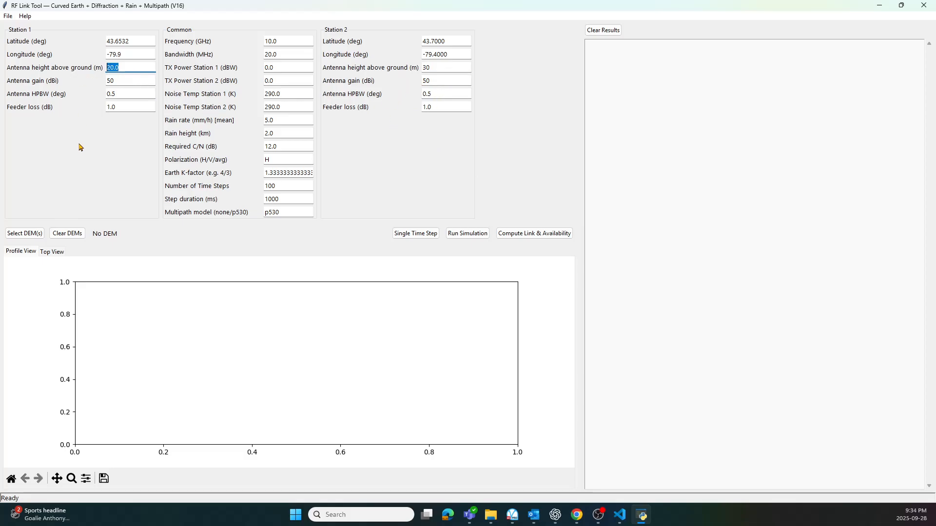
{"action": "type", "text": "40"}
{"action": "left_click", "coordinate": [135, 81]}
In the DEM file selection, select the ASTGTMV003 dem and num tiles for N43W078, N43W079 and N43W080.
{"action": "left_click", "coordinate": [24, 236]}
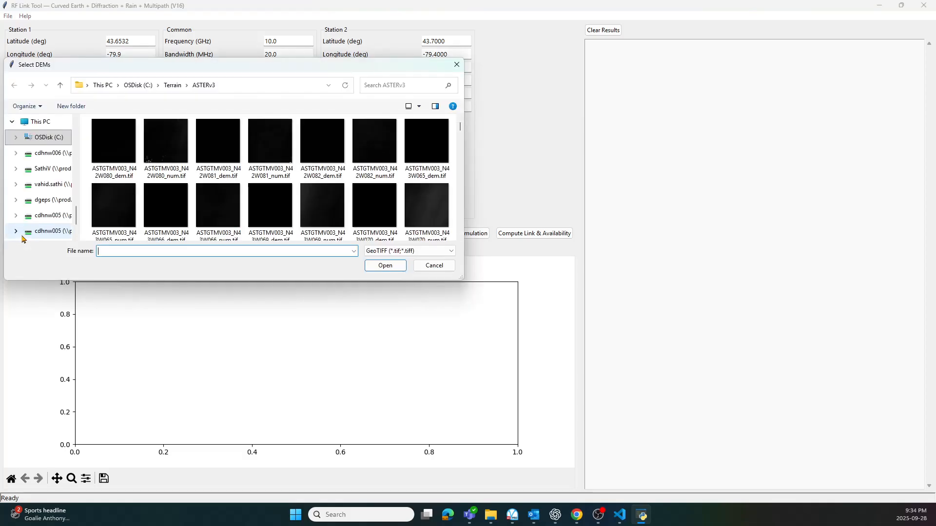
{"action": "left_click_drag", "start_coordinate": [320, 69], "coordinate": [652, 64]}
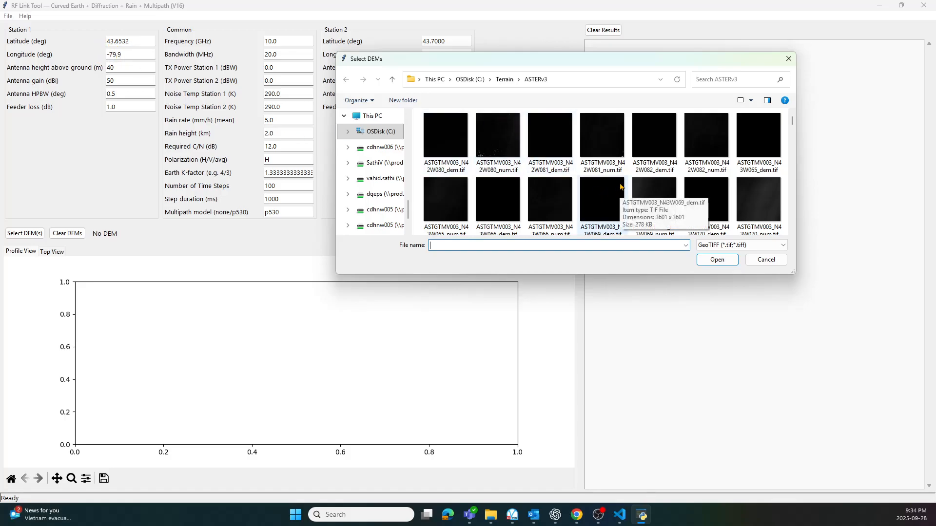
{"action": "scroll", "coordinate": [620, 187], "scroll_direction": "down", "scroll_amount": 1}
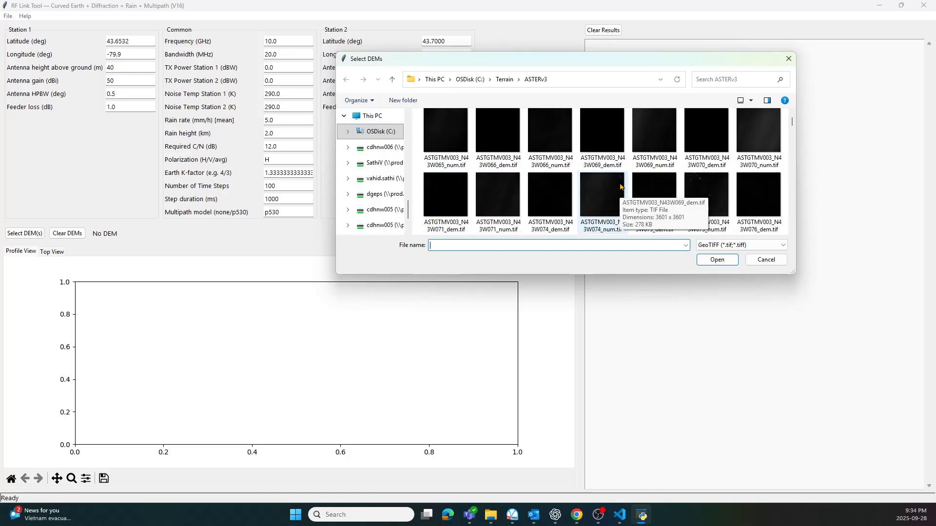
{"action": "scroll", "coordinate": [618, 187], "scroll_direction": "down", "scroll_amount": 1}
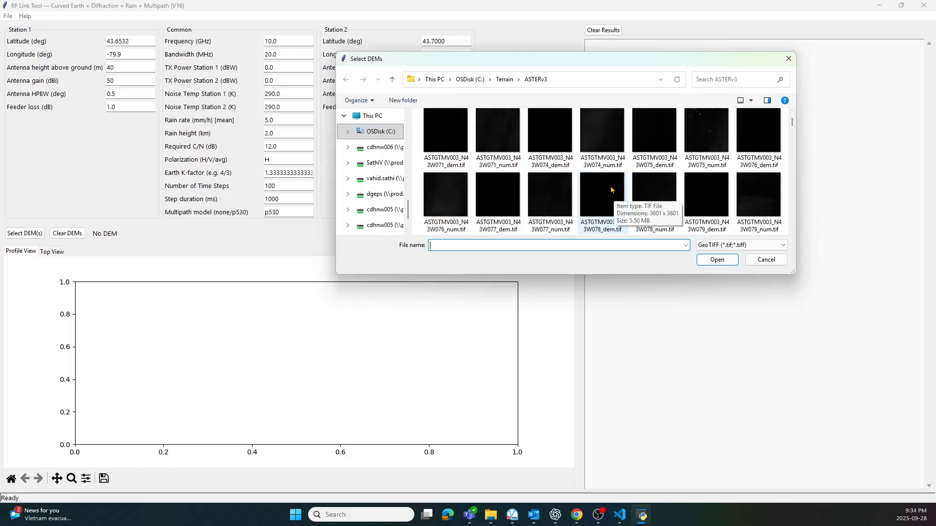
{"action": "left_click", "coordinate": [592, 204]}
{"action": "left_click", "coordinate": [655, 199], "text": "ctrl"}
{"action": "left_click", "coordinate": [707, 198], "text": "ctrl"}
{"action": "left_click", "coordinate": [744, 199], "text": "ctrl"}
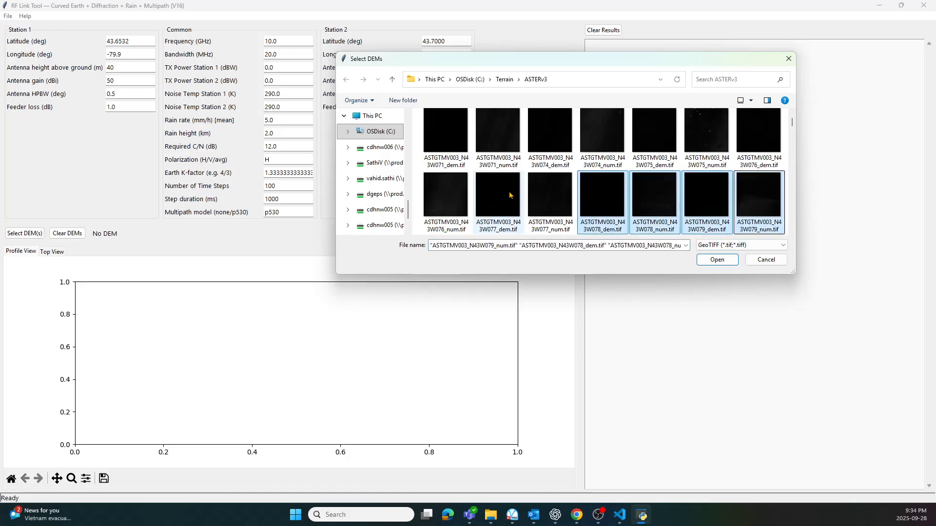
{"action": "scroll", "coordinate": [497, 195], "scroll_direction": "down", "scroll_amount": 2}
{"action": "scroll", "coordinate": [591, 183], "scroll_direction": "up", "scroll_amount": 1}
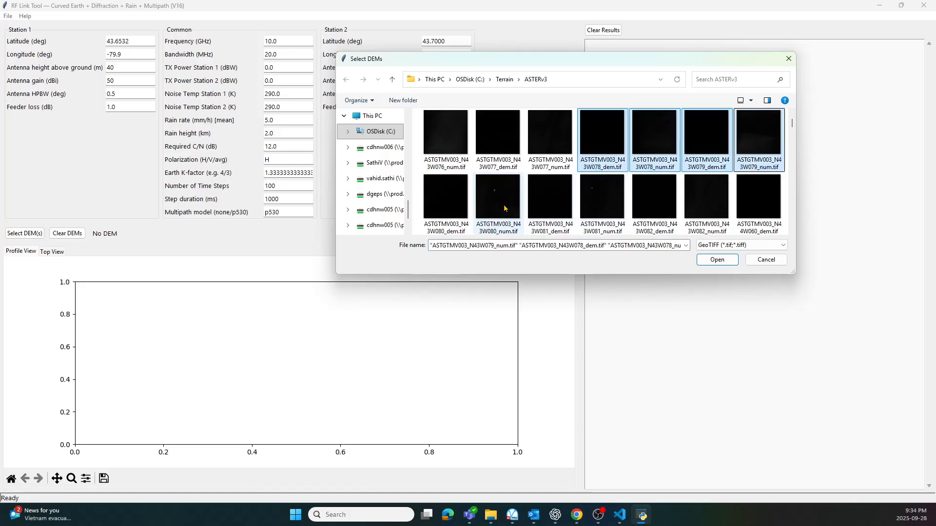
{"action": "left_click", "coordinate": [453, 206], "text": "ctrl"}
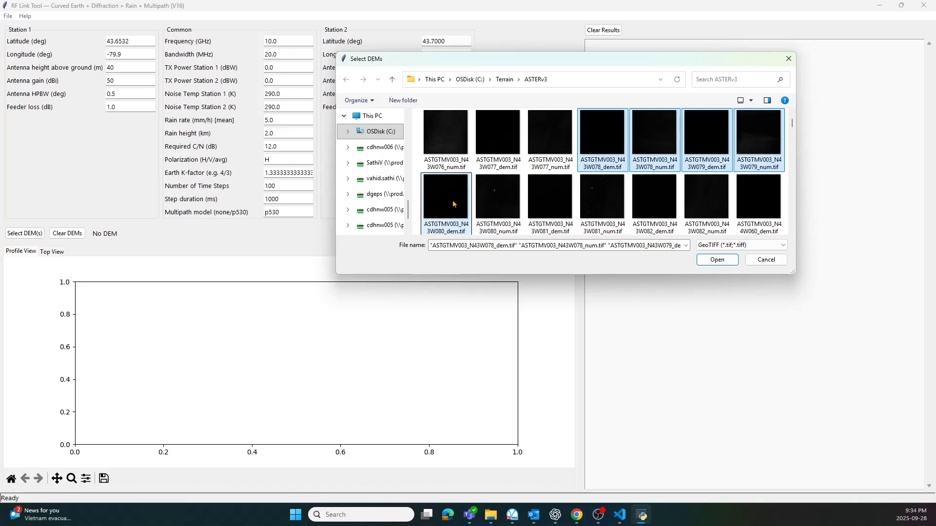
{"action": "left_click", "coordinate": [497, 207], "text": "ctrl"}
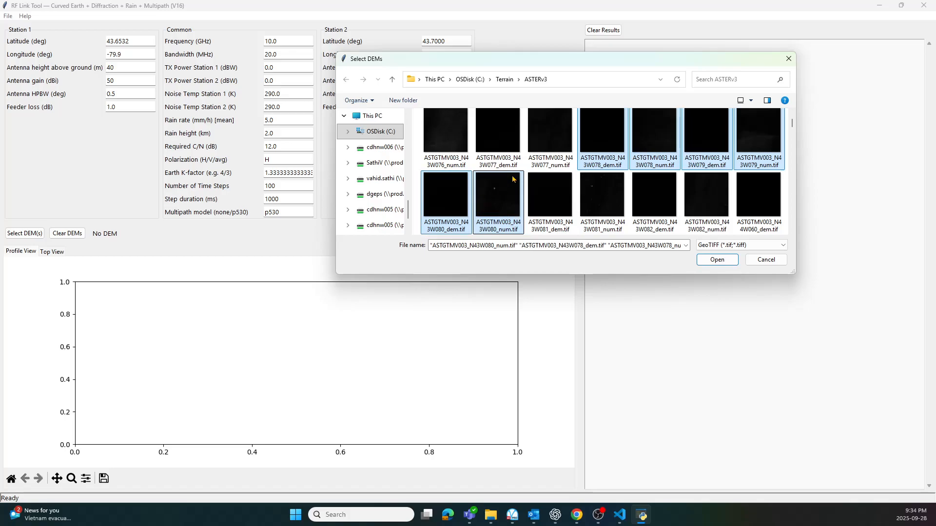
Add the dem and num tiles for N44W078, N44W079 and N44W080 to the selection and load the DEM mosaic.
{"action": "scroll", "coordinate": [513, 179], "scroll_direction": "down", "scroll_amount": 1}
{"action": "scroll", "coordinate": [513, 179], "scroll_direction": "down", "scroll_amount": 3}
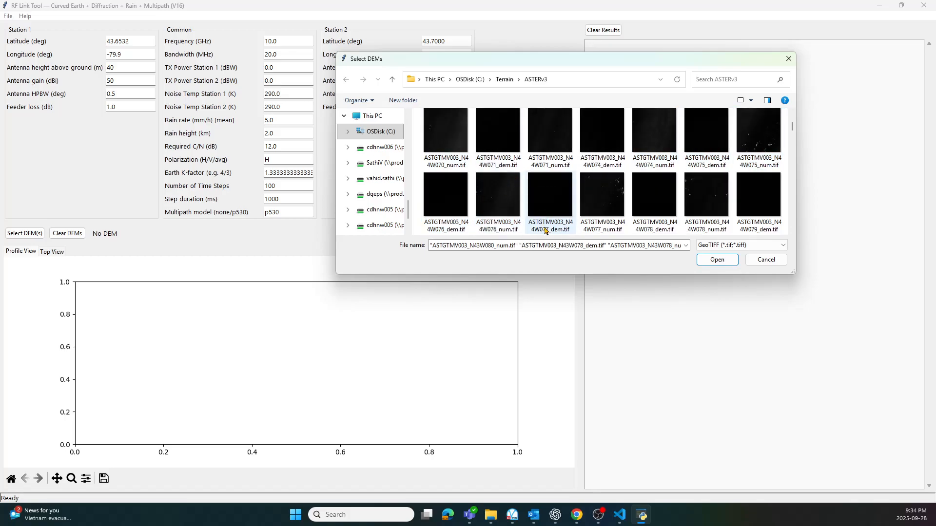
{"action": "scroll", "coordinate": [615, 223], "scroll_direction": "down", "scroll_amount": 1}
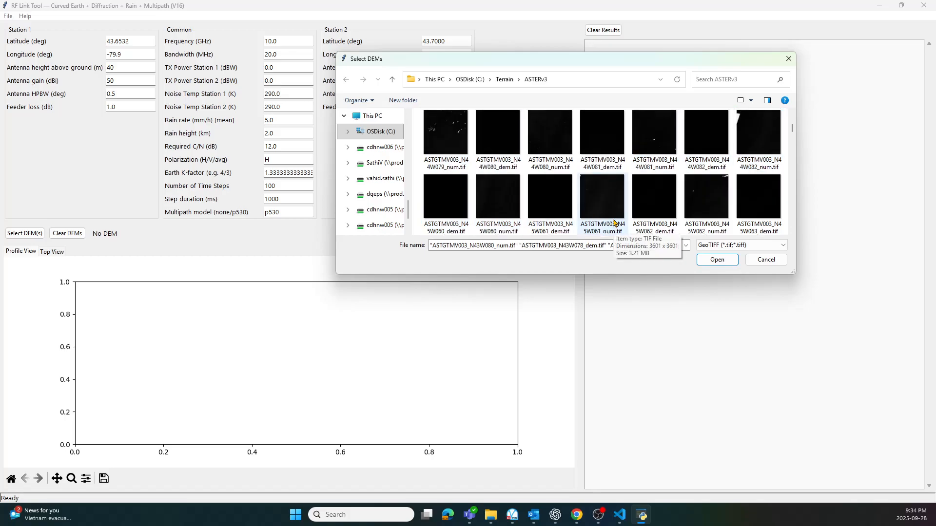
{"action": "left_click", "coordinate": [654, 139], "text": "ctrl"}
{"action": "left_click", "coordinate": [701, 148], "text": "ctrl"}
{"action": "left_click", "coordinate": [759, 139], "text": "ctrl"}
{"action": "left_click", "coordinate": [446, 196], "text": "ctrl"}
{"action": "left_click", "coordinate": [498, 197], "text": "ctrl"}
{"action": "left_click", "coordinate": [539, 193], "text": "ctrl"}
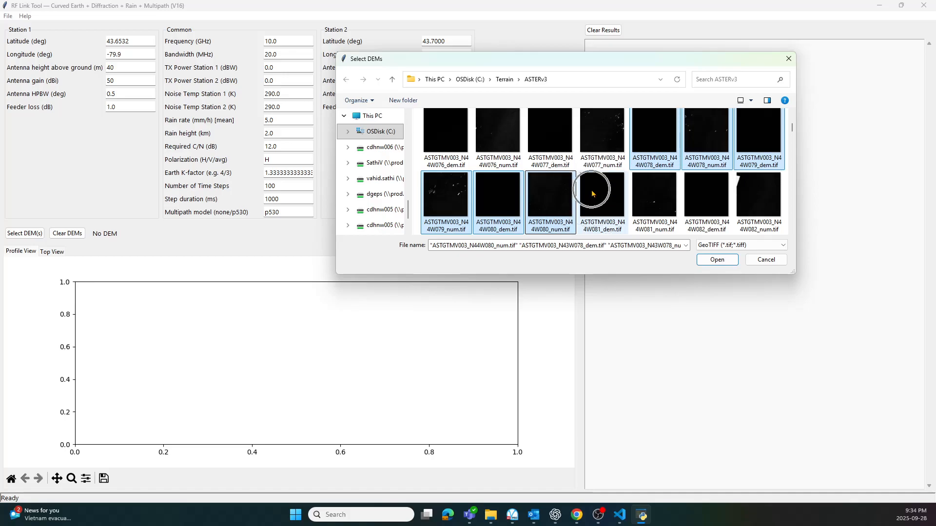
{"action": "left_click", "coordinate": [719, 259]}
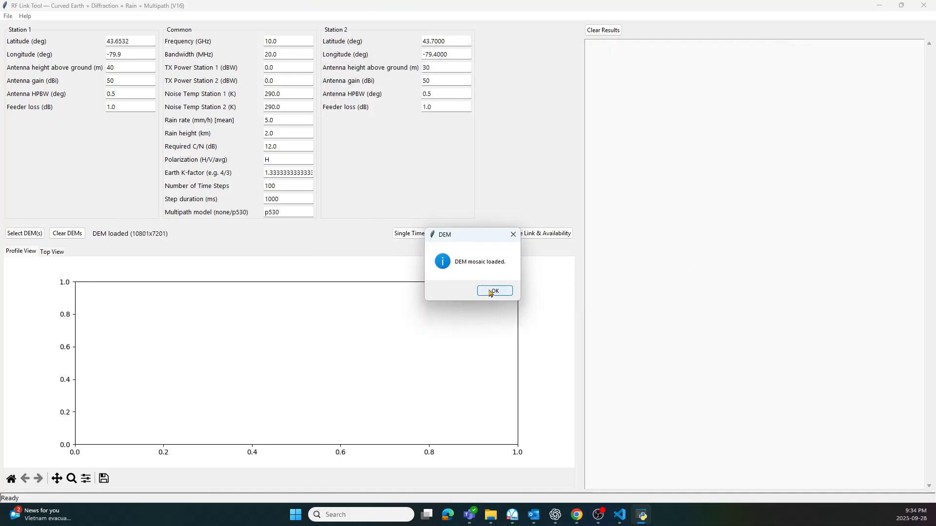
{"action": "left_click", "coordinate": [494, 291]}
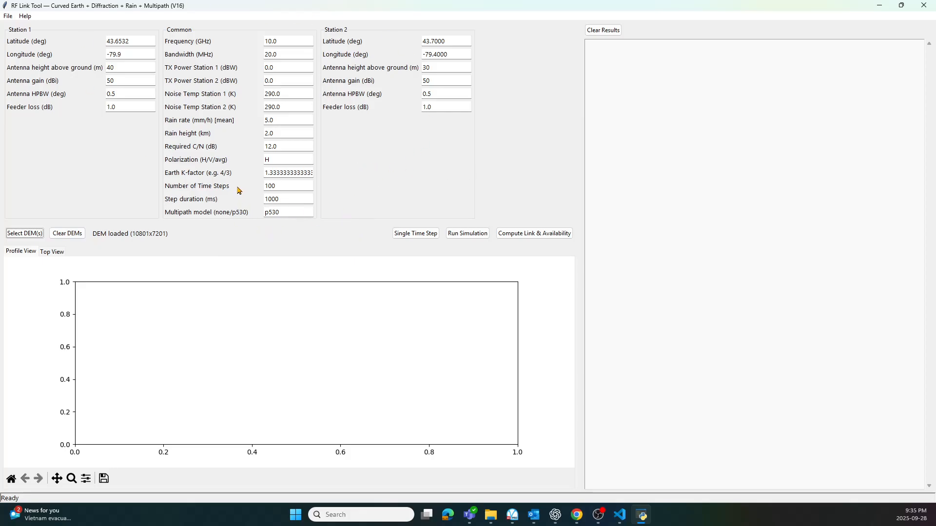
Set the number of time steps to 1000 and compute the link and availability.
{"action": "double_click", "coordinate": [285, 185]}
{"action": "type", "text": "10"}
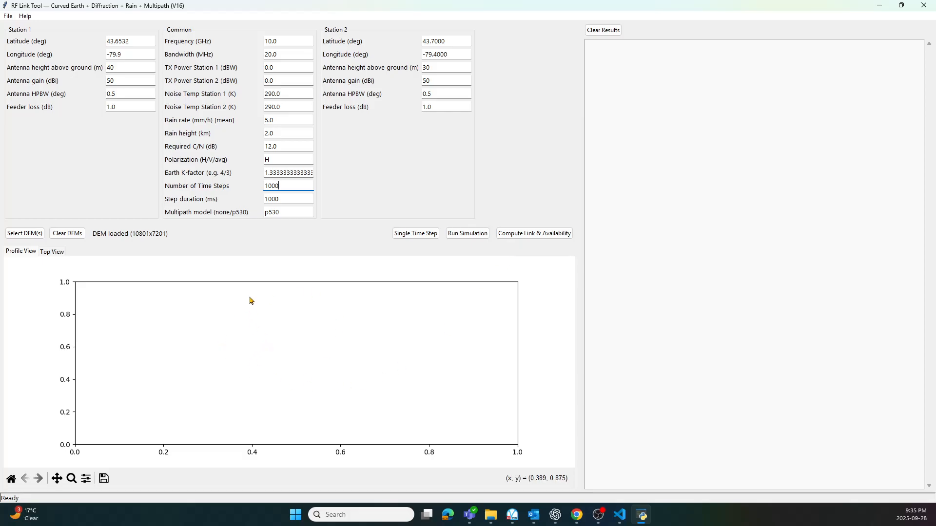
{"action": "left_click", "coordinate": [551, 235]}
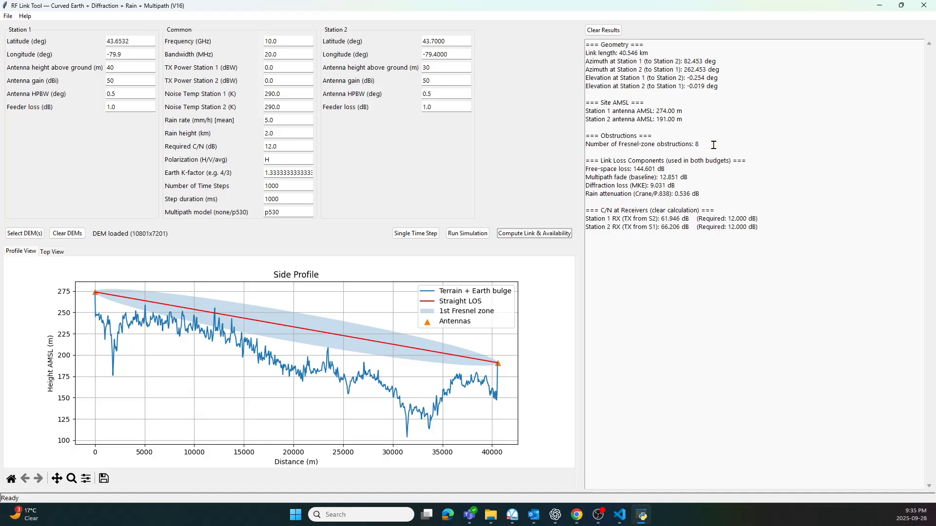
Examine the Fresnel-zone obstructions, link loss components, multipath model and C/N at both receivers.
{"action": "double_click", "coordinate": [696, 144]}
{"action": "left_click_drag", "start_coordinate": [633, 169], "coordinate": [692, 177]}
{"action": "double_click", "coordinate": [282, 212]}
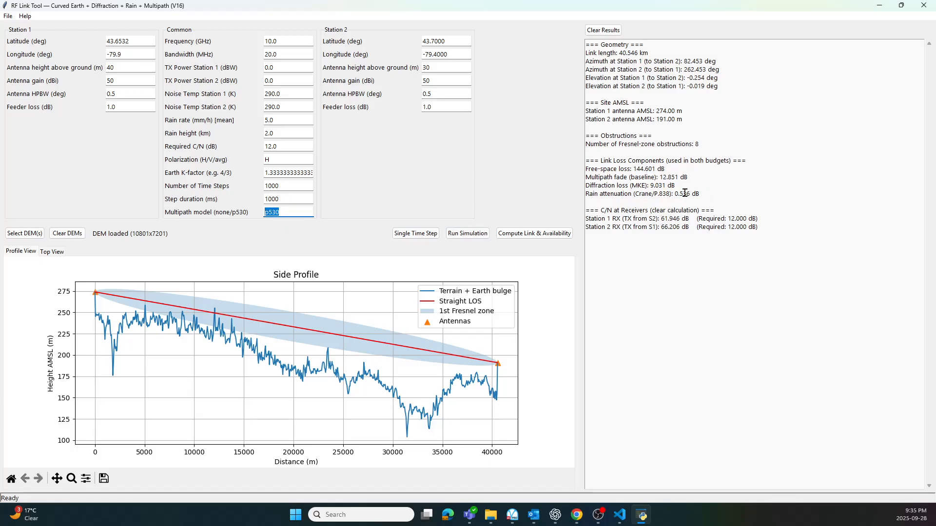
{"action": "mouse_move", "coordinate": [653, 187]}
{"action": "left_mouse_down"}
{"action": "mouse_move", "coordinate": [681, 188]}
{"action": "mouse_move", "coordinate": [672, 186]}
{"action": "left_mouse_up"}
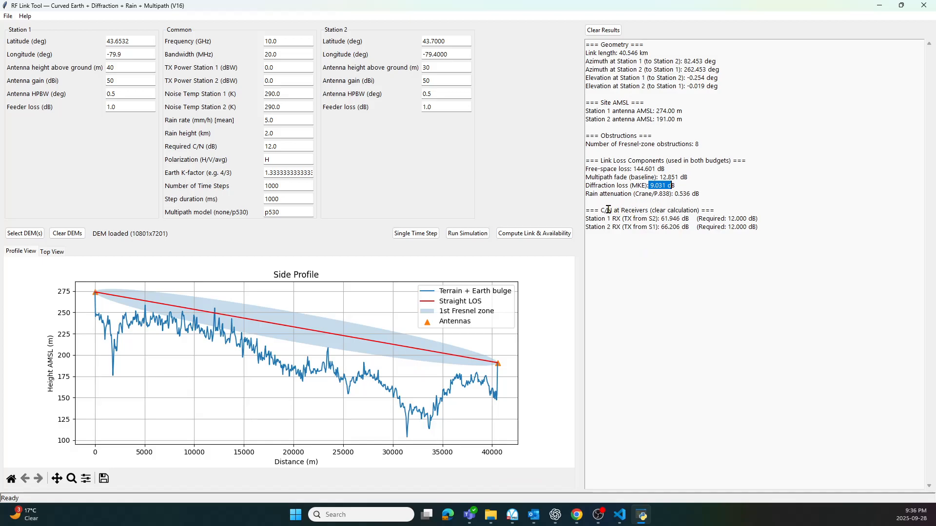
{"action": "left_click_drag", "start_coordinate": [662, 218], "coordinate": [694, 227]}
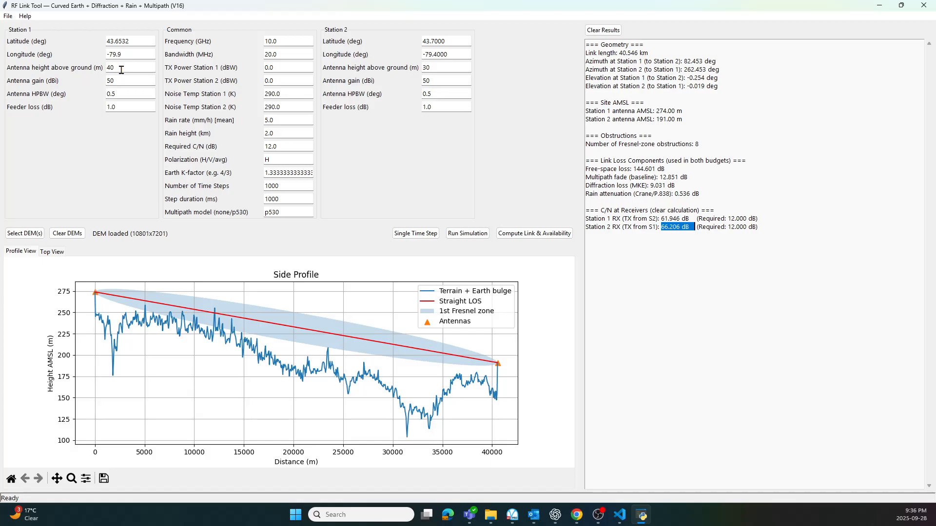
Set the antenna height of Station 2 and then Station 1 to 15 m, recomputing the link after each change.
{"action": "double_click", "coordinate": [436, 67]}
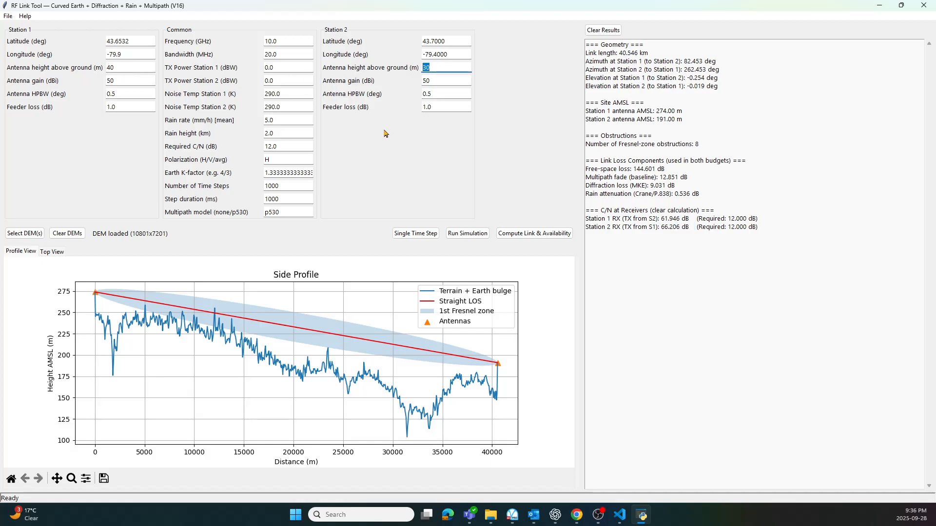
{"action": "type", "text": "15"}
{"action": "left_click", "coordinate": [520, 234]}
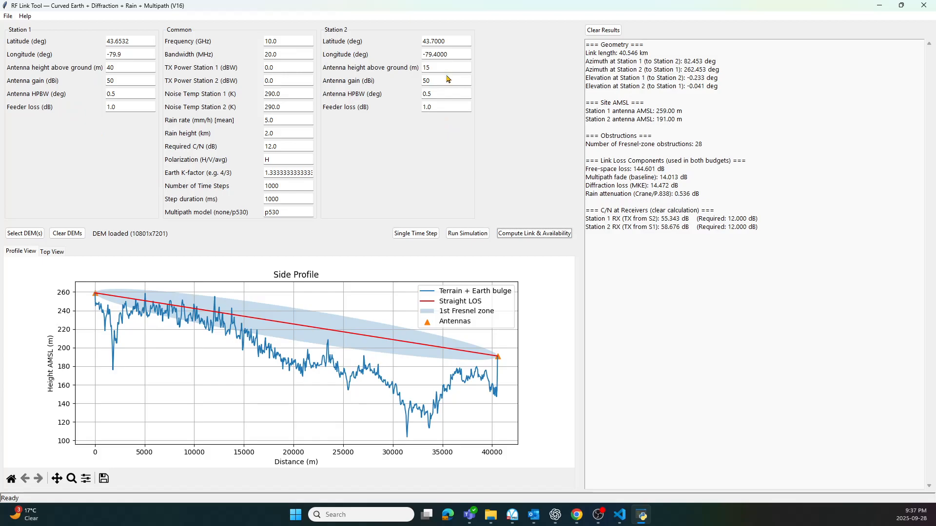
{"action": "double_click", "coordinate": [128, 69]}
{"action": "left_click", "coordinate": [520, 235]}
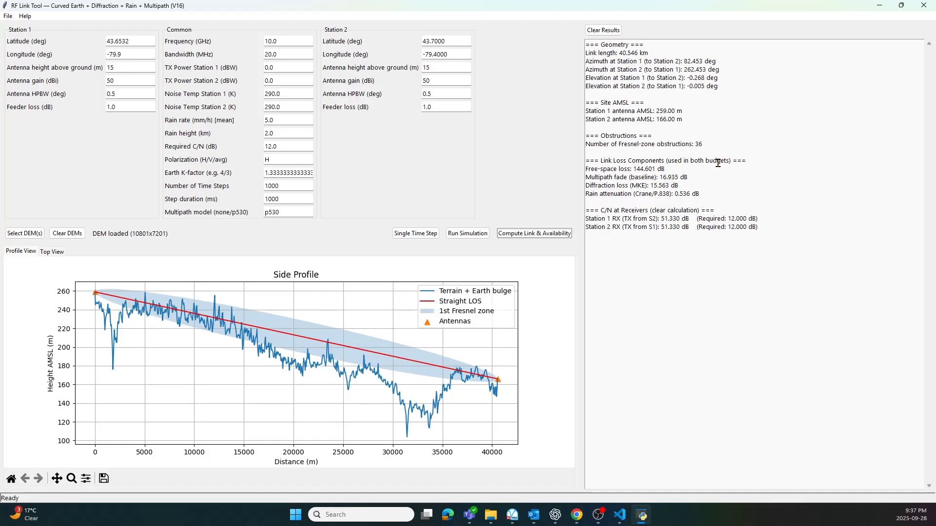
Examine the number of Fresnel-zone obstructions and the diffraction loss in the recomputed results.
{"action": "left_click_drag", "start_coordinate": [700, 144], "coordinate": [704, 144]}
{"action": "left_click_drag", "start_coordinate": [654, 185], "coordinate": [666, 187]}
{"action": "left_click", "coordinate": [748, 184]}
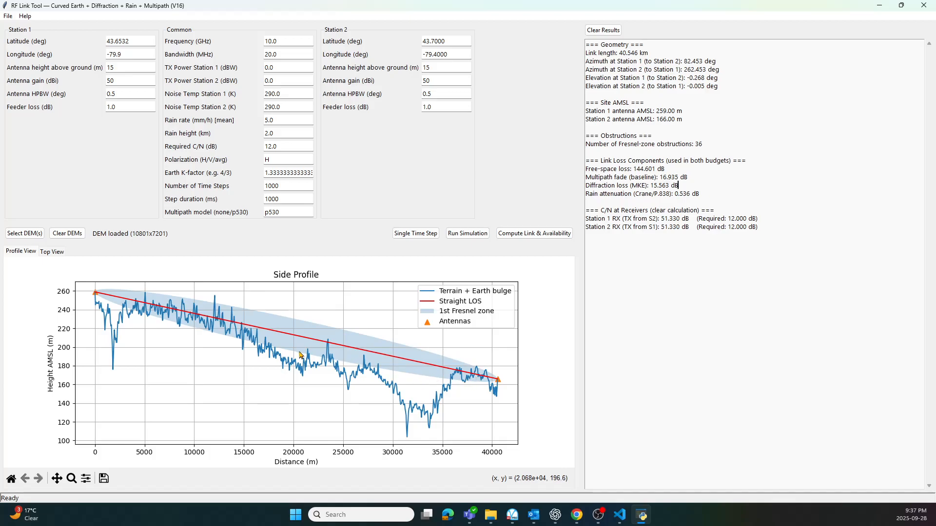
Set the frequency to 60 GHz, recompute the link and check the rain attenuation.
{"action": "double_click", "coordinate": [287, 42]}
{"action": "type", "text": "60"}
{"action": "left_click", "coordinate": [528, 233]}
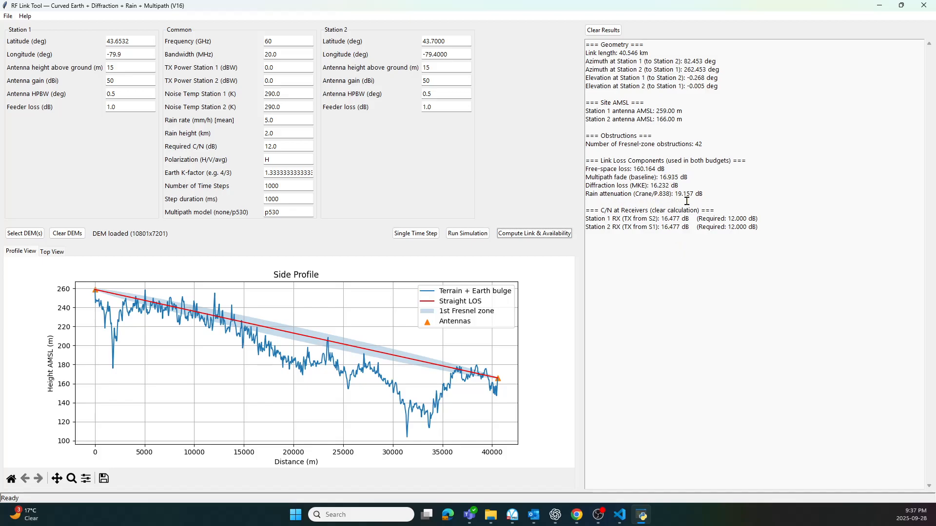
{"action": "left_click_drag", "start_coordinate": [678, 199], "coordinate": [694, 196]}
Set the frequency back to 10 GHz, recompute the link and show its path in the top view.
{"action": "left_click_drag", "start_coordinate": [282, 41], "coordinate": [232, 44]}
{"action": "left_click", "coordinate": [531, 237]}
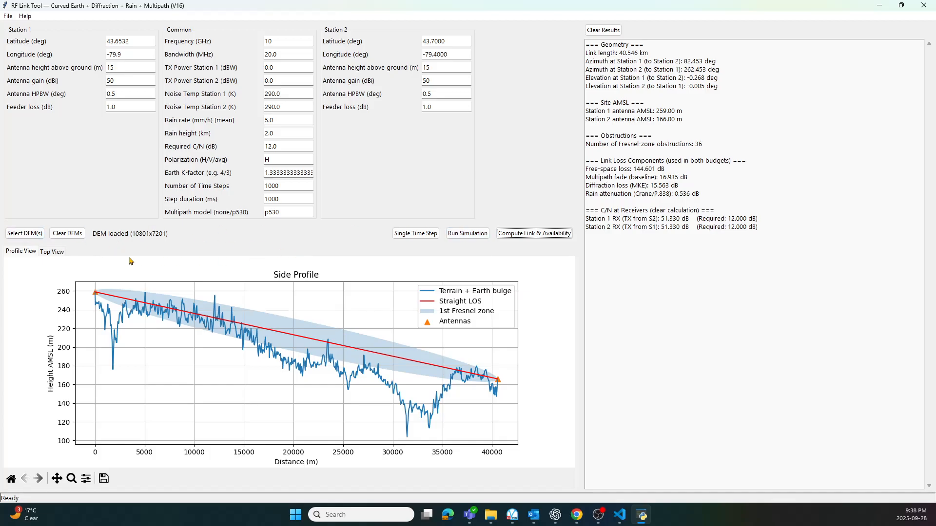
{"action": "left_click", "coordinate": [54, 253]}
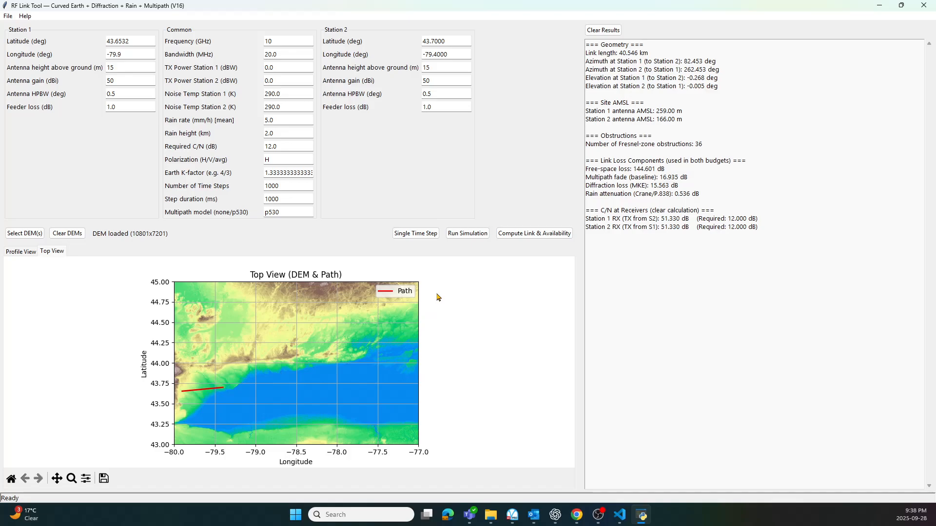
Run the multipath simulation, view and close its C/N CDF plot, and check the availability at both receivers.
{"action": "left_click", "coordinate": [472, 237]}
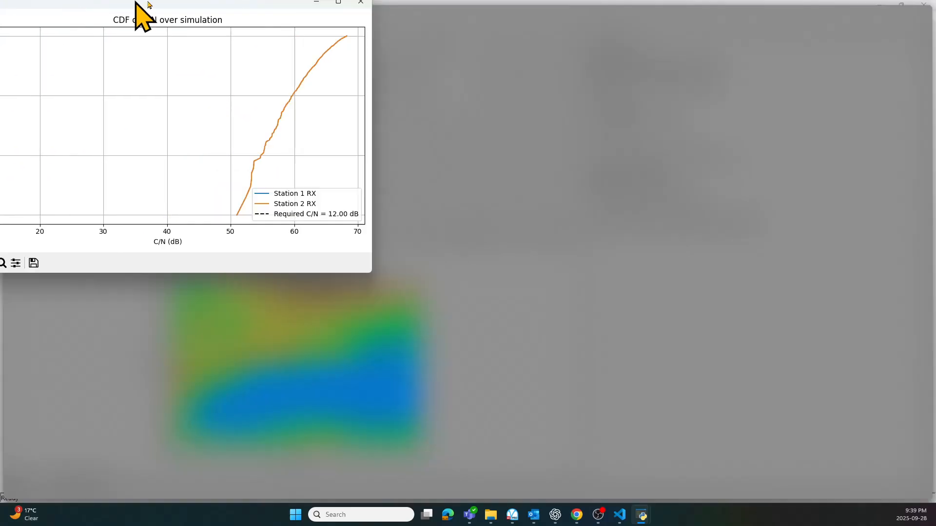
{"action": "left_click_drag", "start_coordinate": [136, 21], "coordinate": [629, 117]}
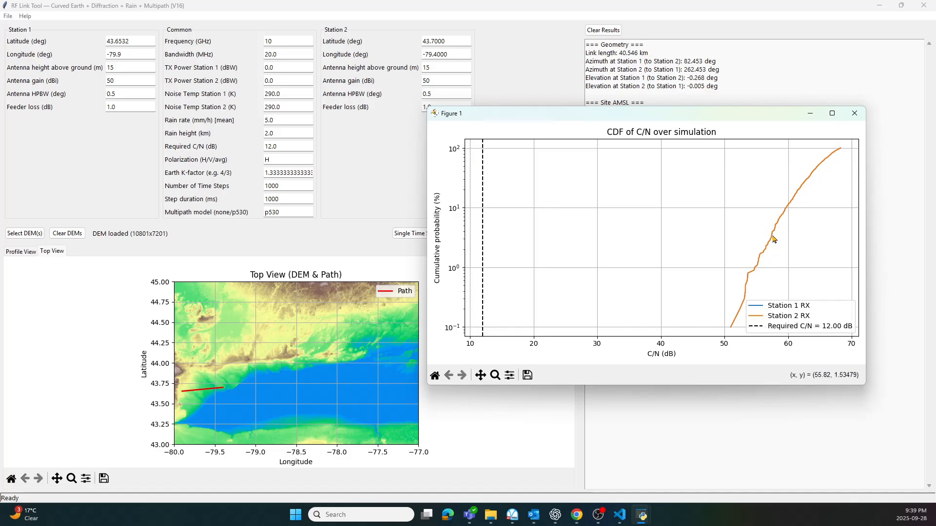
{"action": "left_click", "coordinate": [855, 114]}
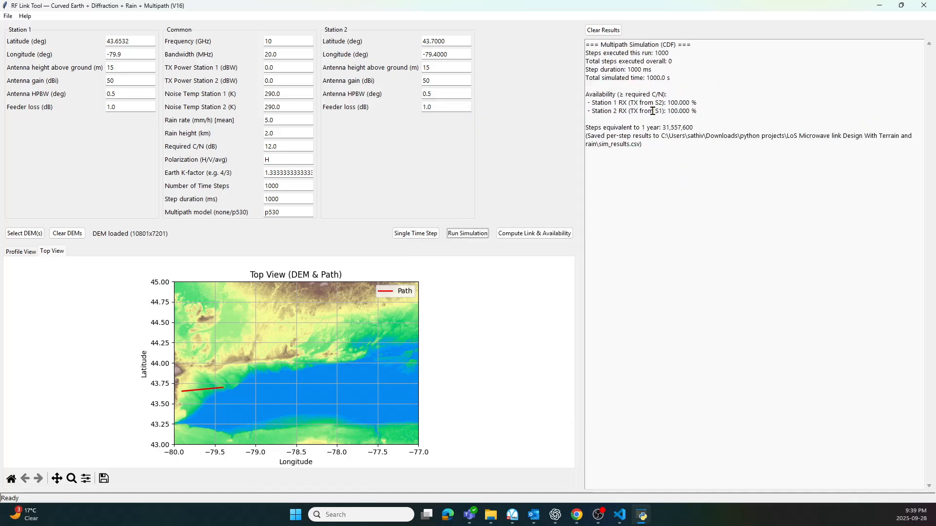
{"action": "left_click_drag", "start_coordinate": [667, 104], "coordinate": [713, 112]}
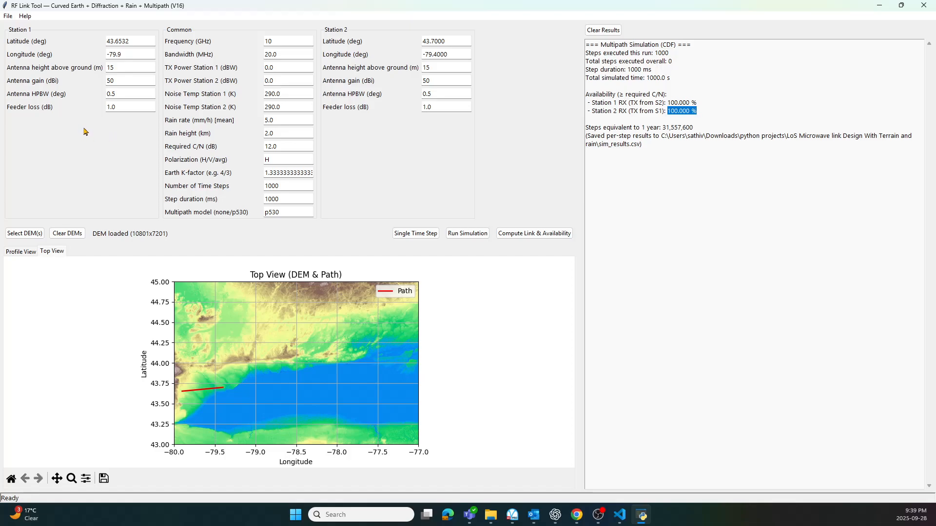
Set the antenna height of both stations to 5 m and recompute the link and availability.
{"action": "left_click", "coordinate": [121, 68]}
{"action": "left_click_drag", "start_coordinate": [120, 67], "coordinate": [103, 71]}
{"action": "type", "text": "5"}
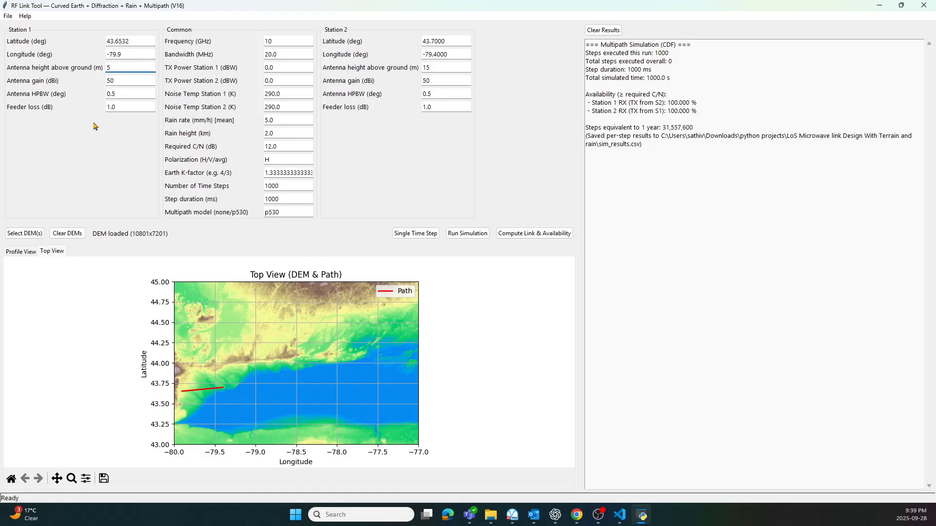
{"action": "double_click", "coordinate": [430, 68]}
{"action": "left_click", "coordinate": [530, 233]}
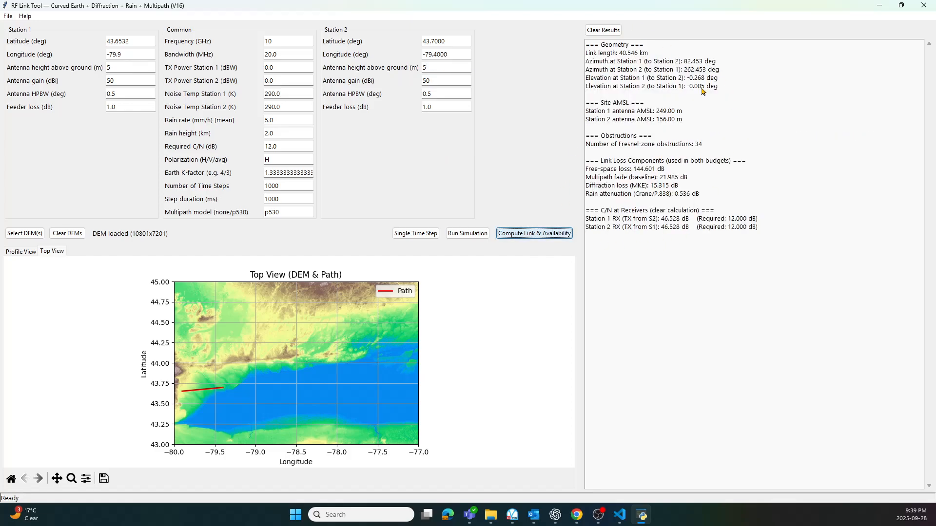
Run the simulation for the 5 m antennas, view and close its C/N CDF plot, and show the side profile.
{"action": "left_click", "coordinate": [467, 235]}
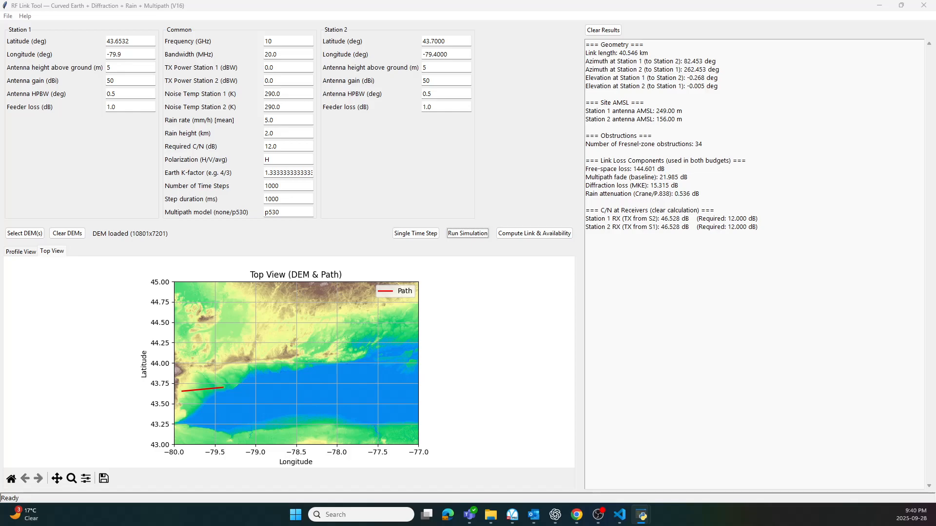
{"action": "left_click_drag", "start_coordinate": [383, 1], "coordinate": [506, 94]}
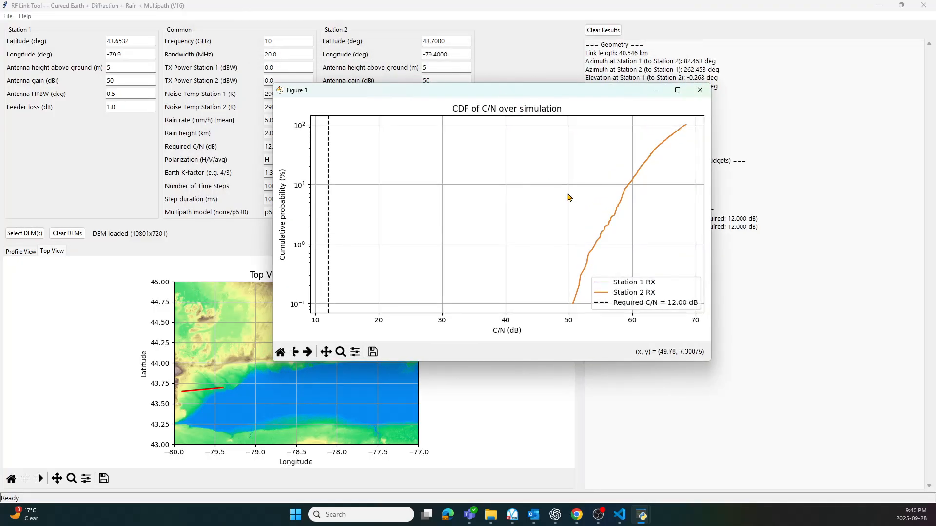
{"action": "left_click", "coordinate": [700, 90]}
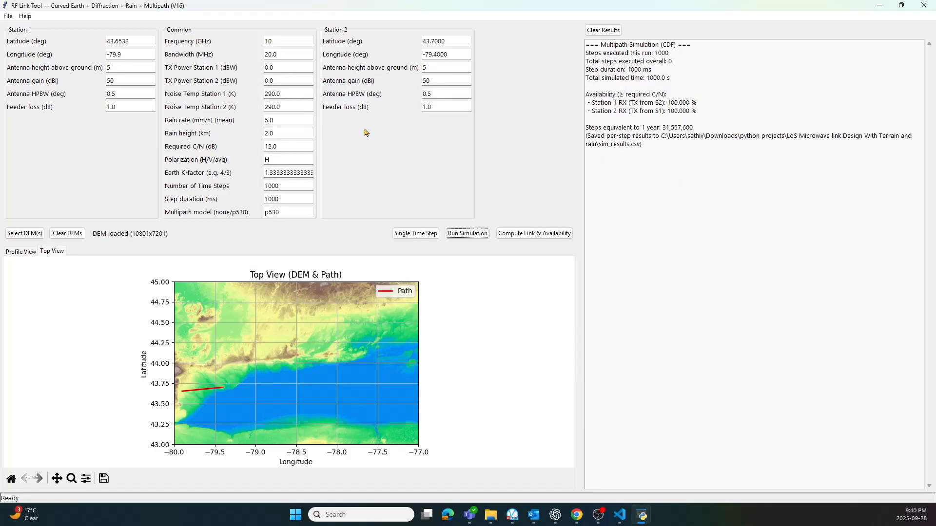
{"action": "left_click", "coordinate": [21, 253]}
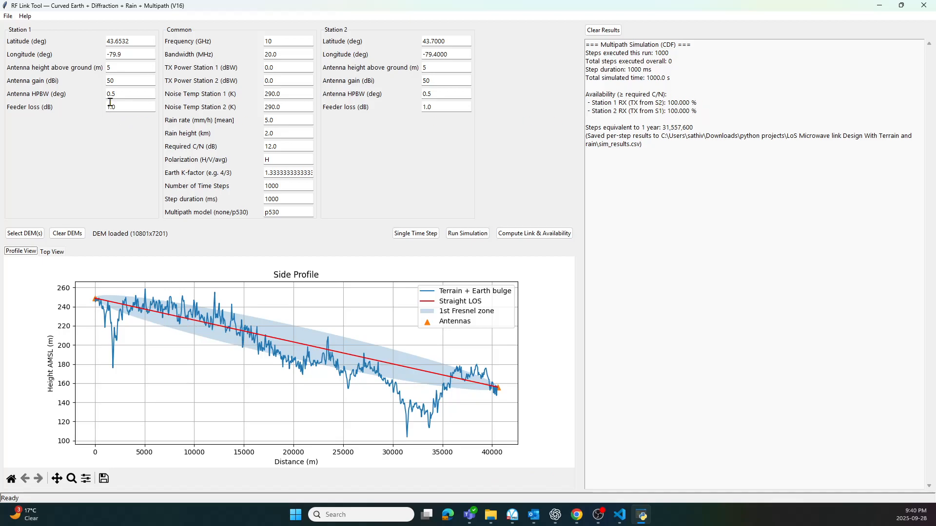
Open the antenna gain values of Station 1 and Station 2 for editing.
{"action": "left_click", "coordinate": [117, 80]}
{"action": "left_click", "coordinate": [436, 79]}
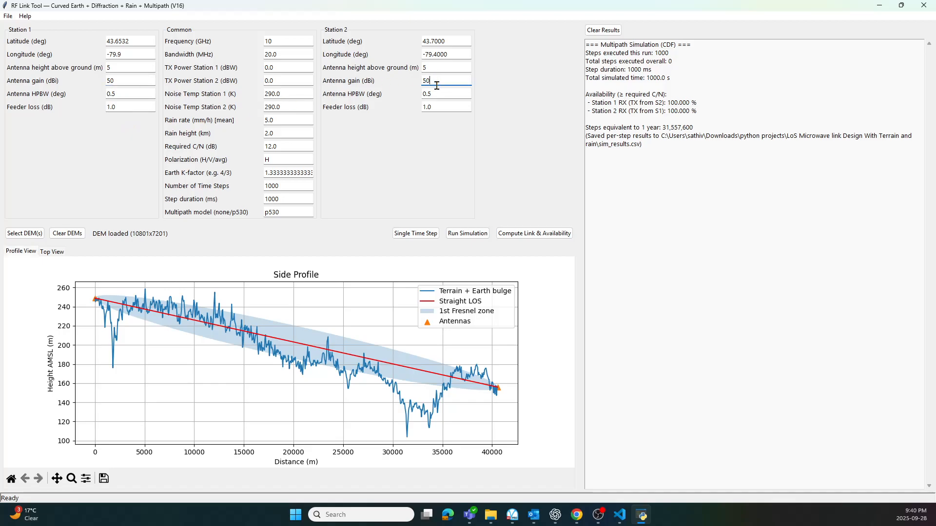